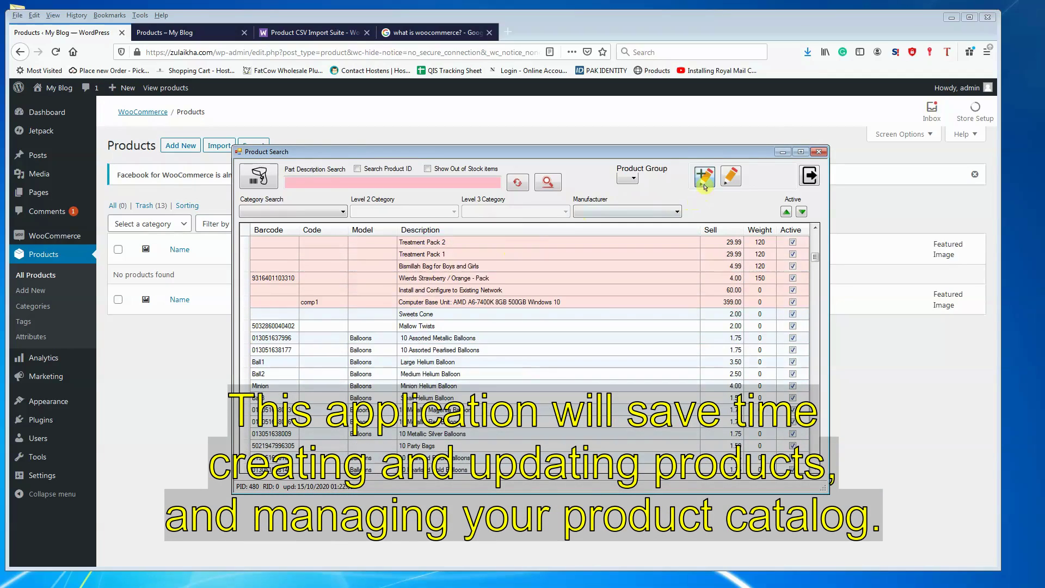
Step: Add a product titled "This is the most brilliant watch in the world" with sell price 250.49 and 10 on hand, and save it
left_click(705, 177)
left_click(505, 309)
type("This is the most brilliant watch in the wor")
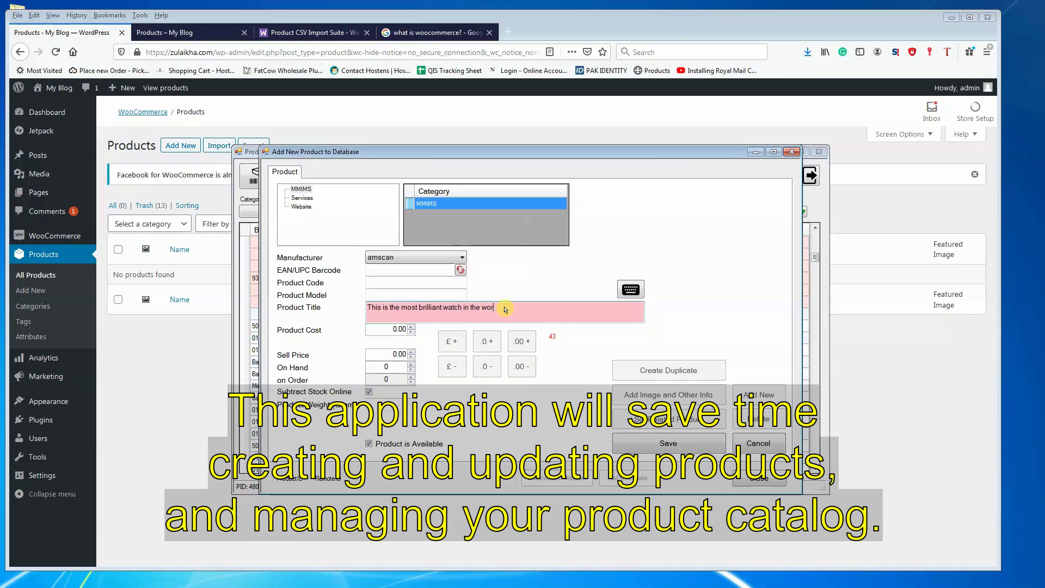
type("ld")
type("250.49")
mouse_move(406, 355)
left_mouse_down()
mouse_move(370, 358)
mouse_move(367, 373)
left_mouse_up()
type("10")
left_click(668, 444)
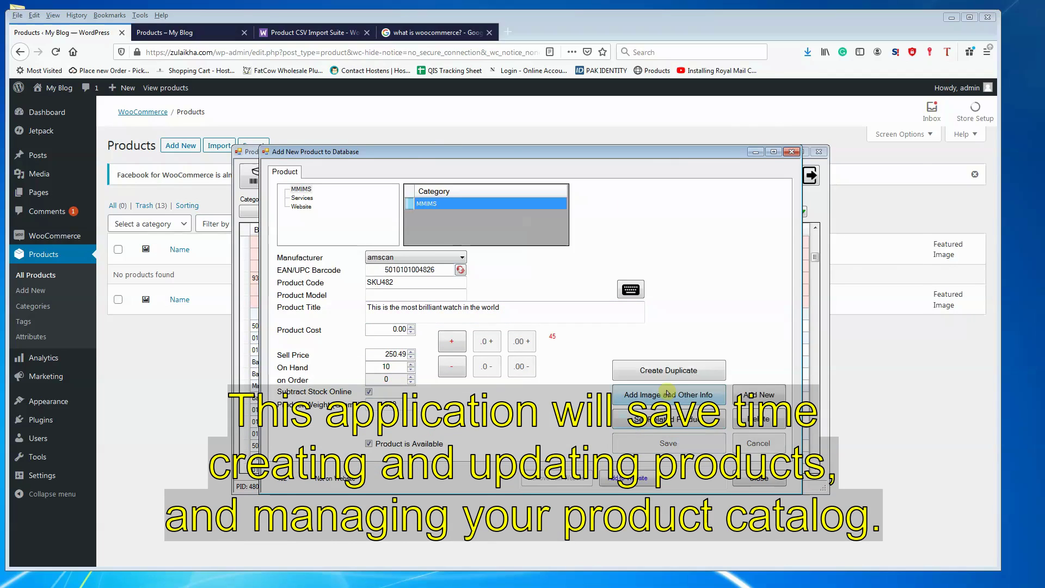
Step: Add the images watch3.jpg, watch3a.jpg, watch3b.jpg, watch3c.jpg and watch31.jpg to the new watch, with watch3.jpg as the main image, and save them
left_click(668, 395)
left_click(735, 348)
left_click_drag(710, 366, 487, 289)
left_click(840, 530)
left_click(734, 364)
left_click(501, 283)
left_click(735, 349)
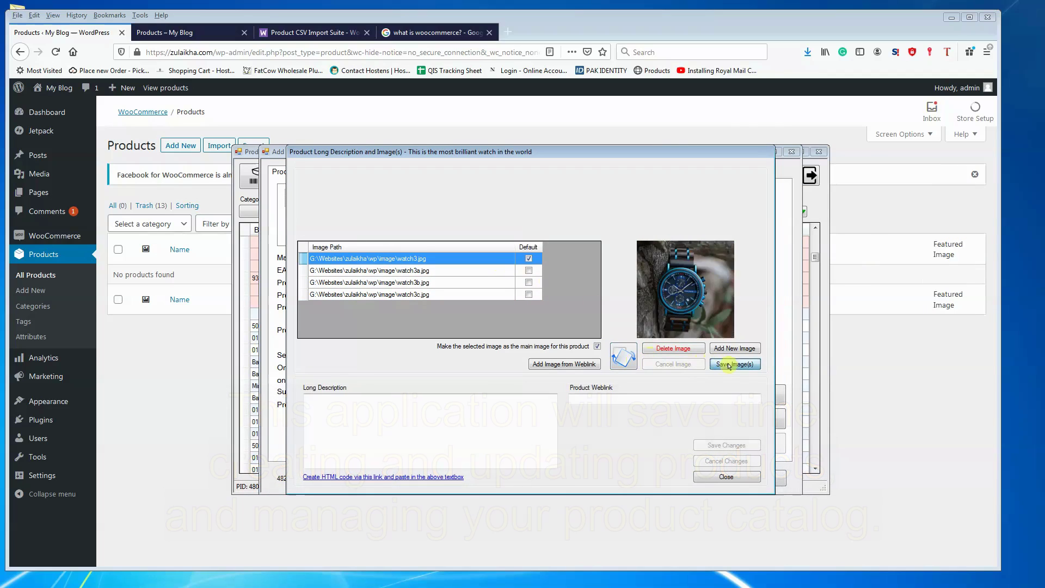
left_click(728, 366)
left_click(597, 346)
left_click(729, 367)
Step: Save "Elegant watch with all the modern features" as the watch's long description and return to the product list
left_click(422, 419)
type("Elegant watch with all the moden features")
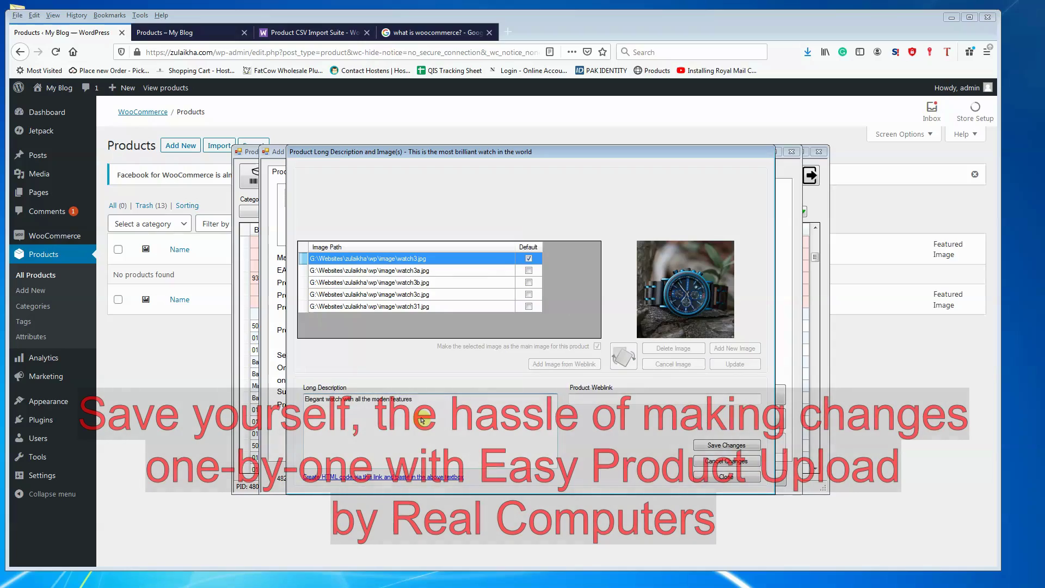
left_click(726, 445)
left_click(727, 477)
left_click(758, 477)
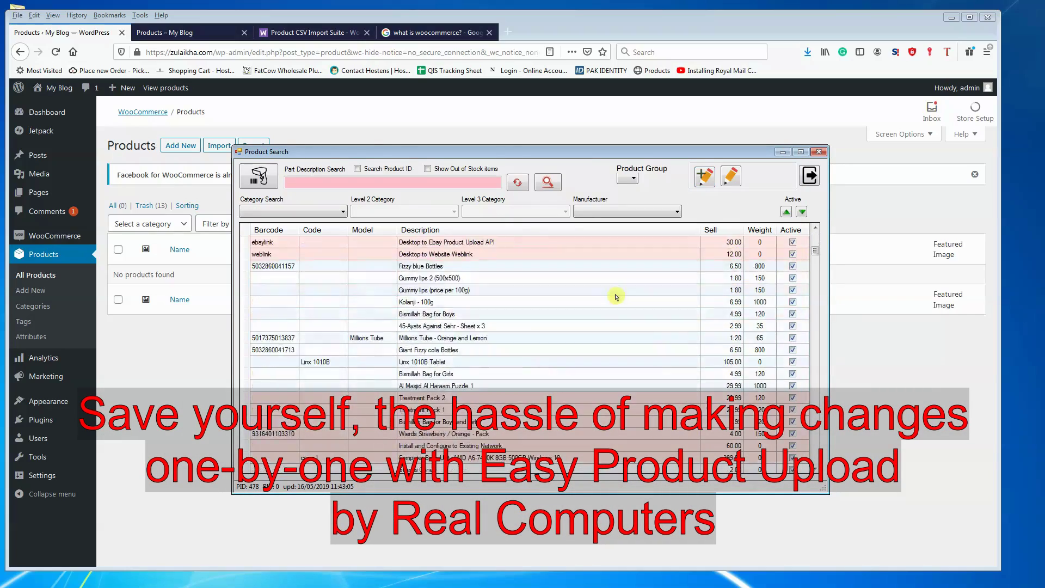
Step: Export the product in the list to CSV
right_click(591, 243)
left_click(606, 249)
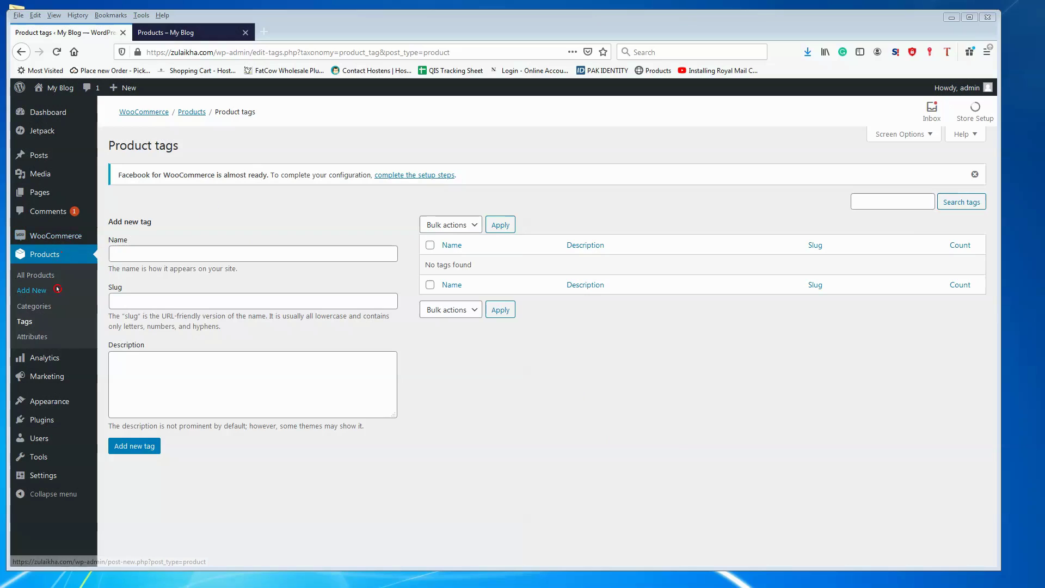
Step: Examine the store's product, category and tag lists and the reloaded storefront shop page for existing content
left_click(43, 255)
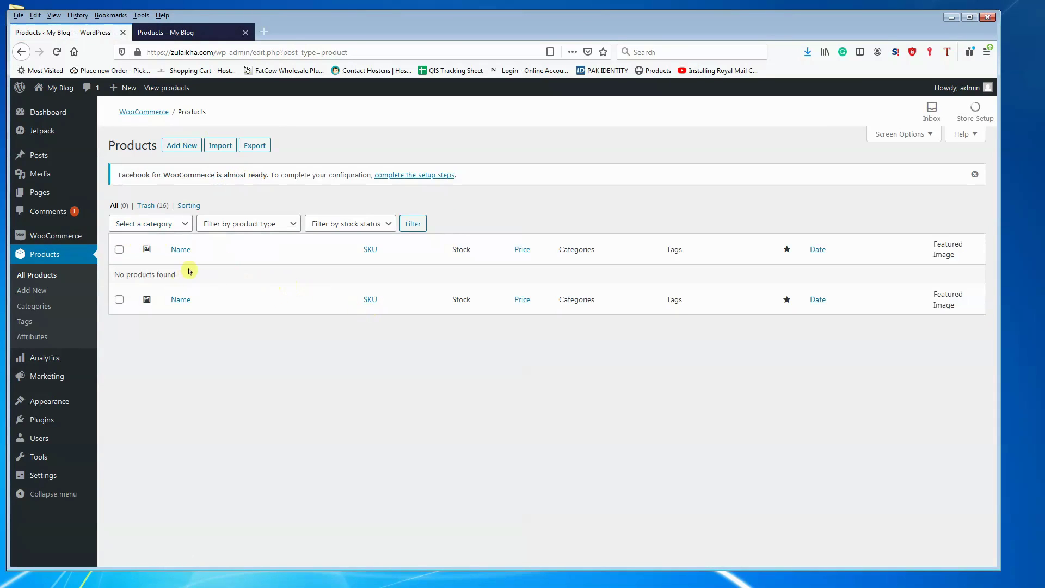
left_click(35, 308)
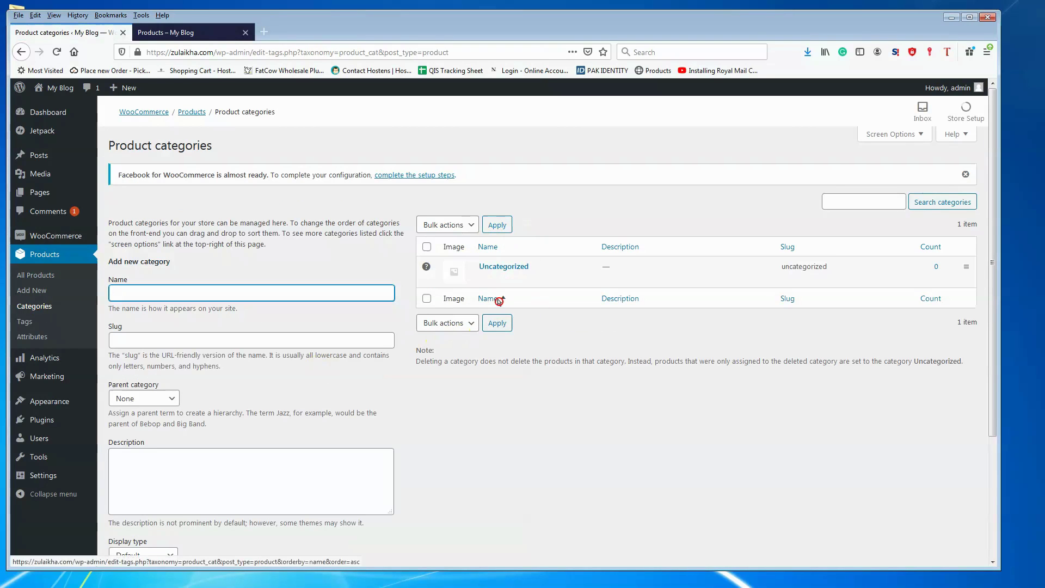
left_click(24, 323)
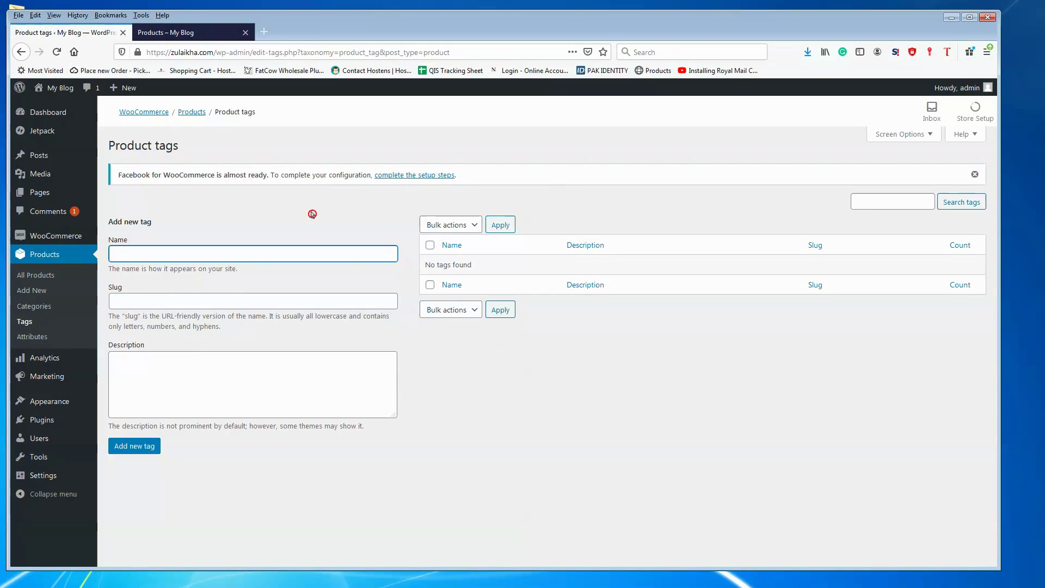
left_click(165, 32)
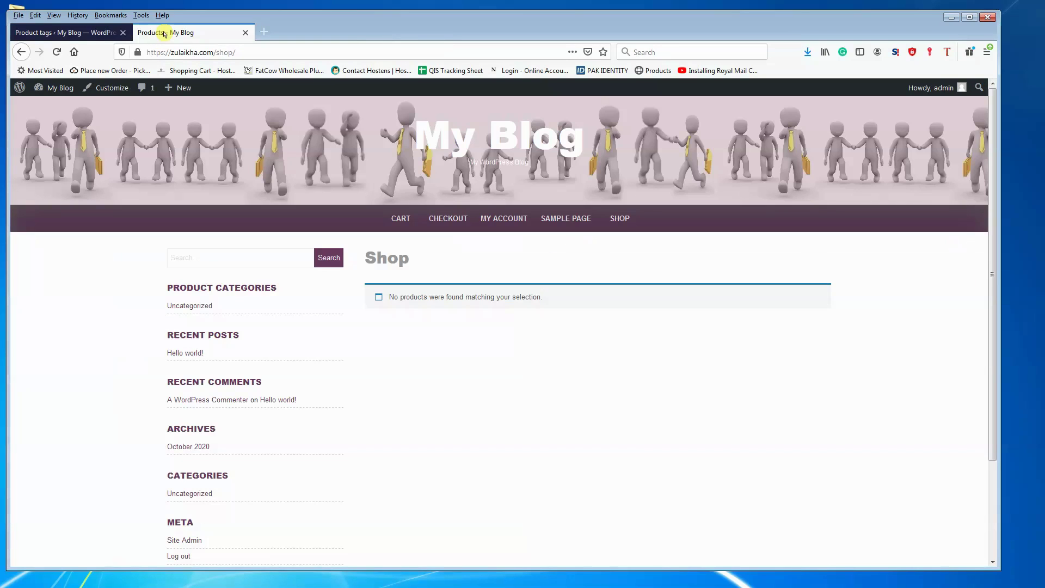
left_click(56, 54)
left_click(57, 32)
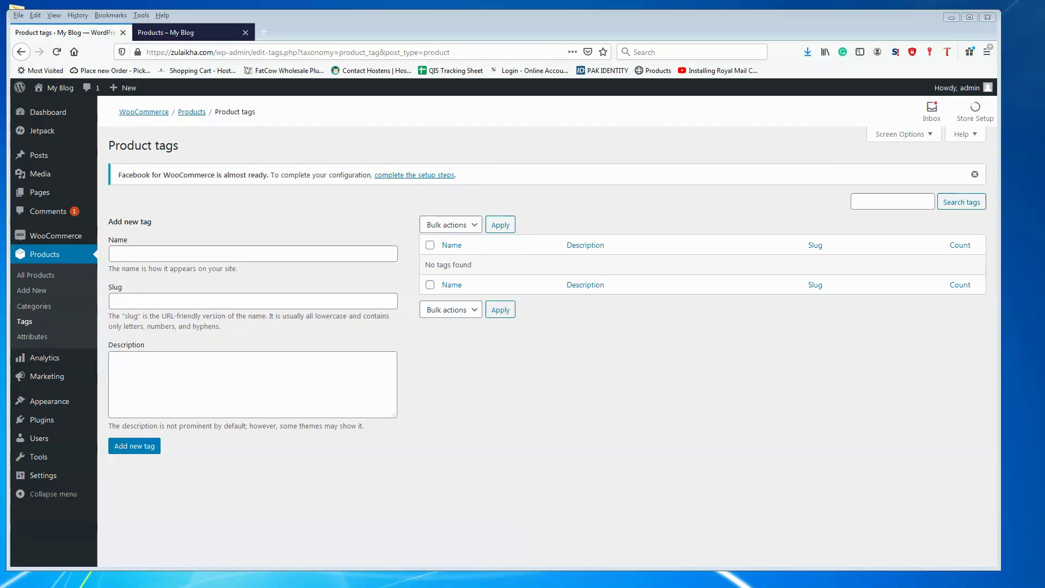
Step: Switch to the Real Computers upload app and examine the Watches category tree down to the Mens subcategories
left_click_drag(1044, 148, 558, 145)
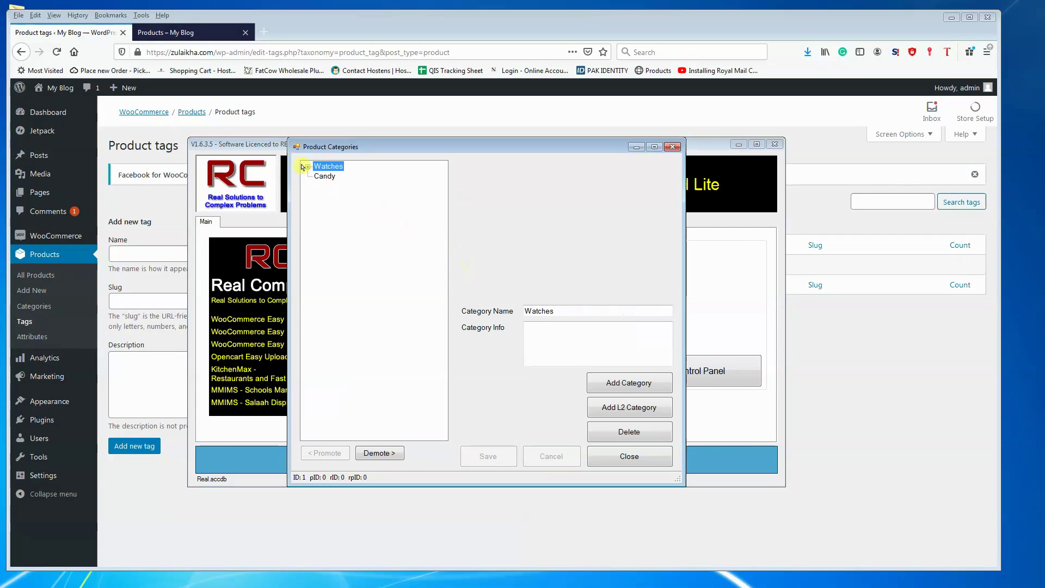
left_click(307, 168)
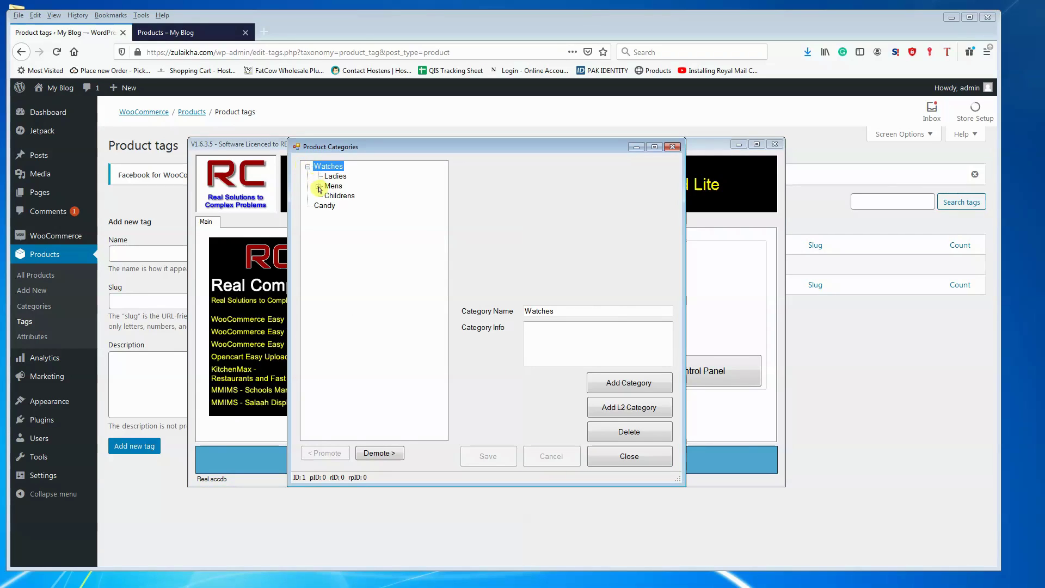
left_click(319, 187)
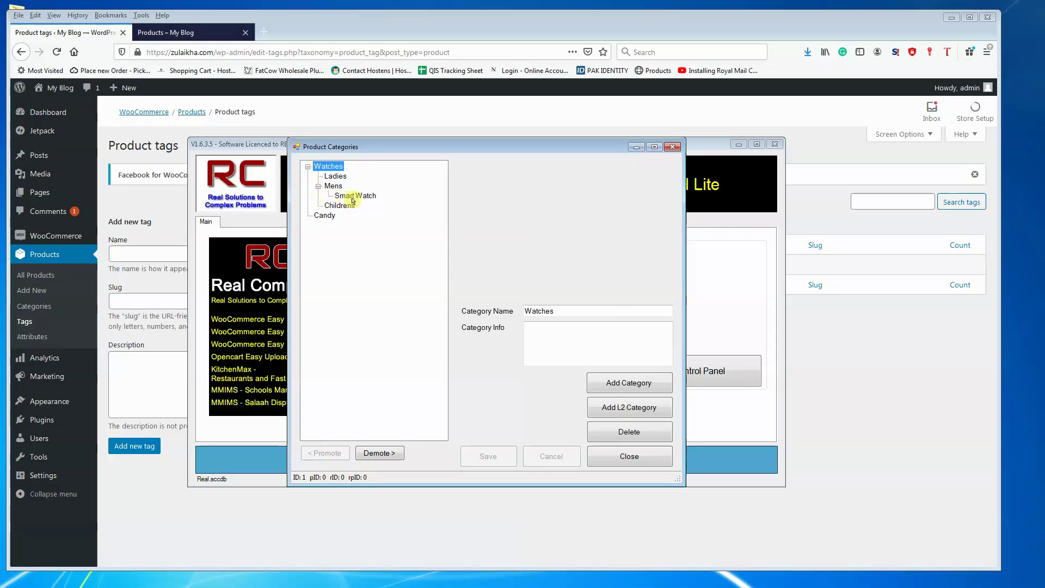
left_click(624, 465)
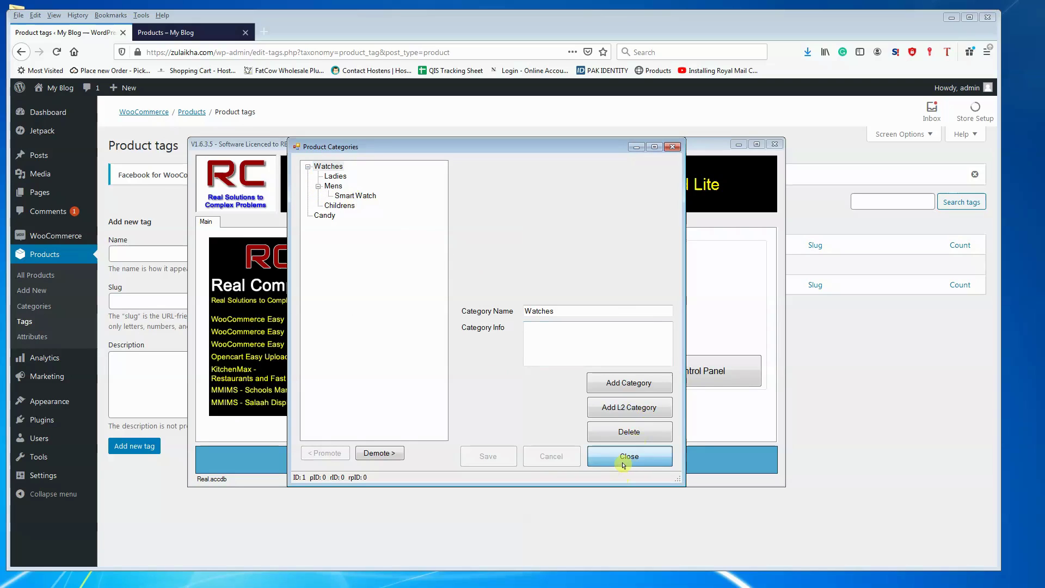
Step: Review the product record of Gents Watch Latest Design for 2020 and go through its attached images
left_click(426, 306)
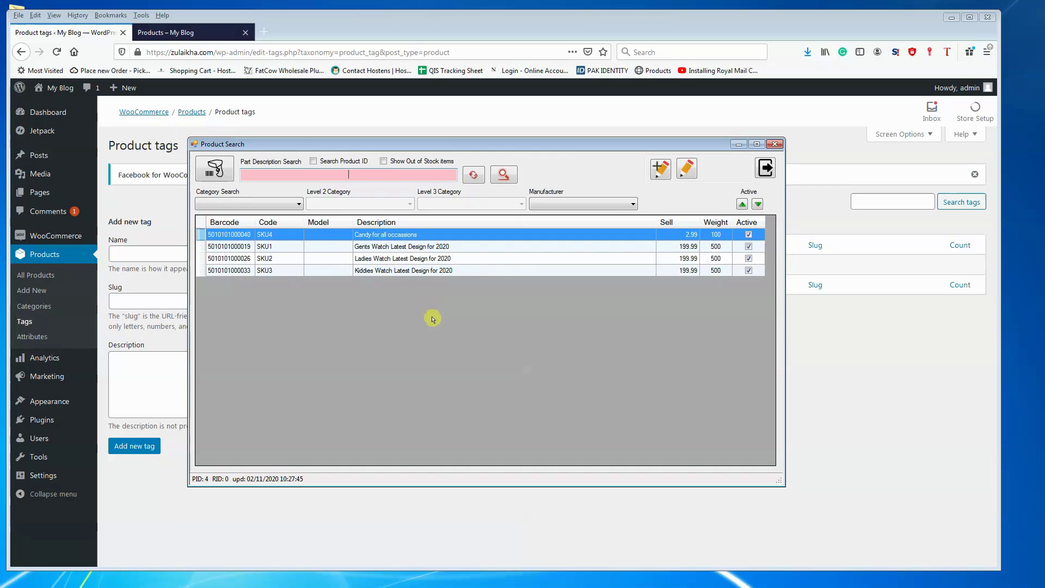
left_click(412, 246)
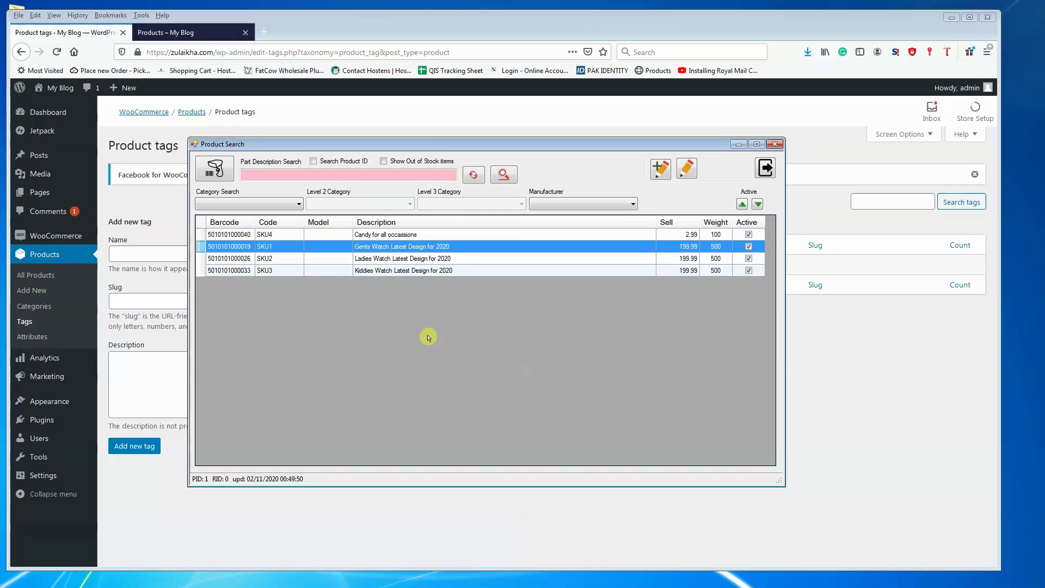
double_click(429, 338)
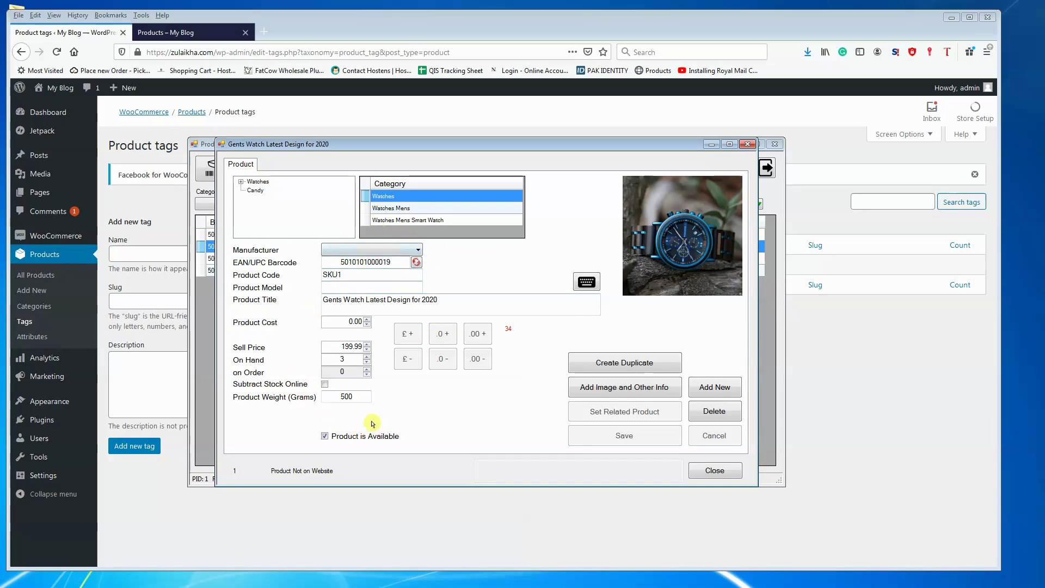
left_click(625, 391)
left_click(433, 264)
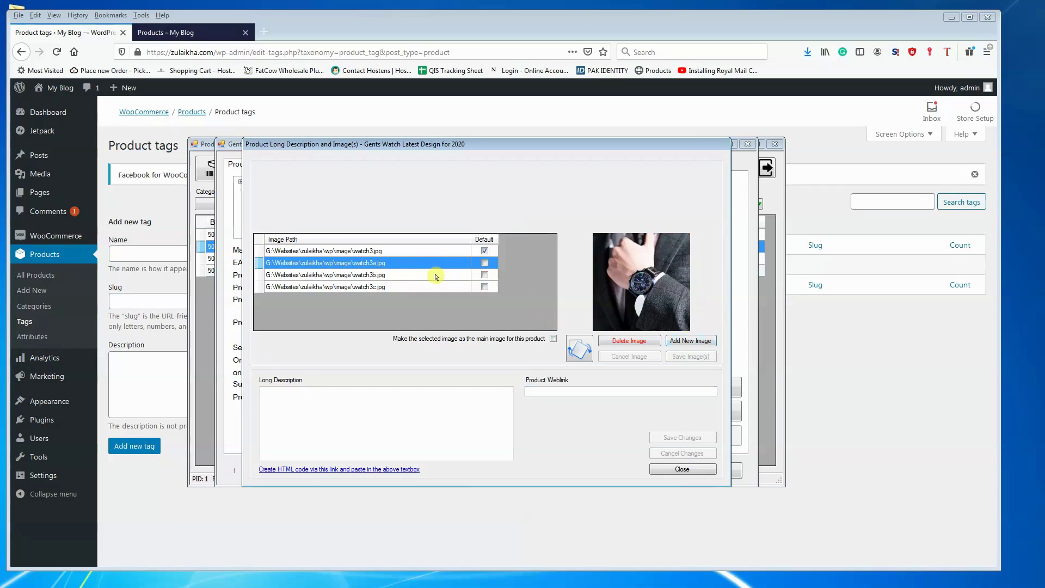
left_click(436, 277)
left_click(436, 287)
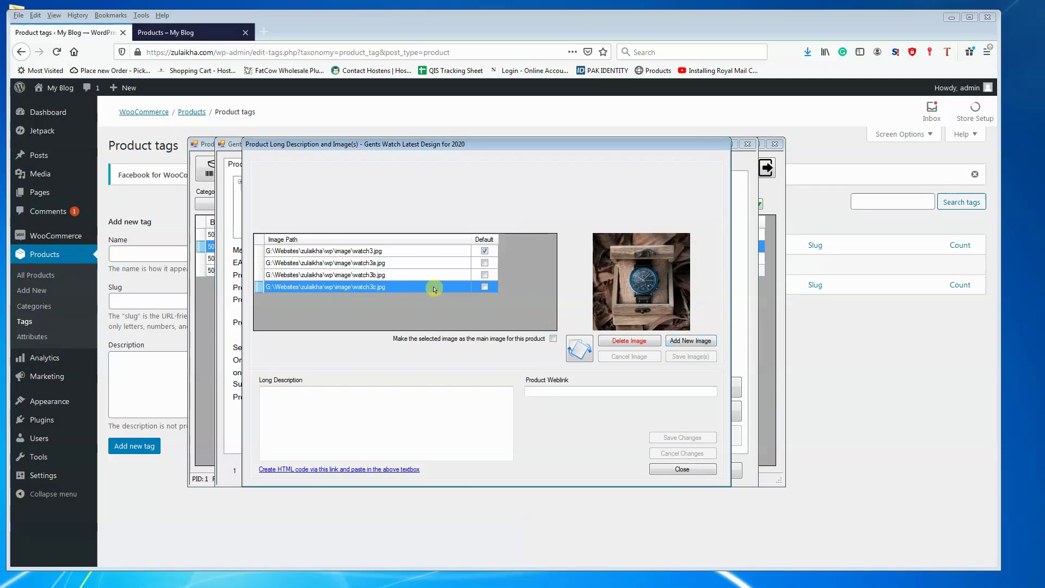
left_click(679, 469)
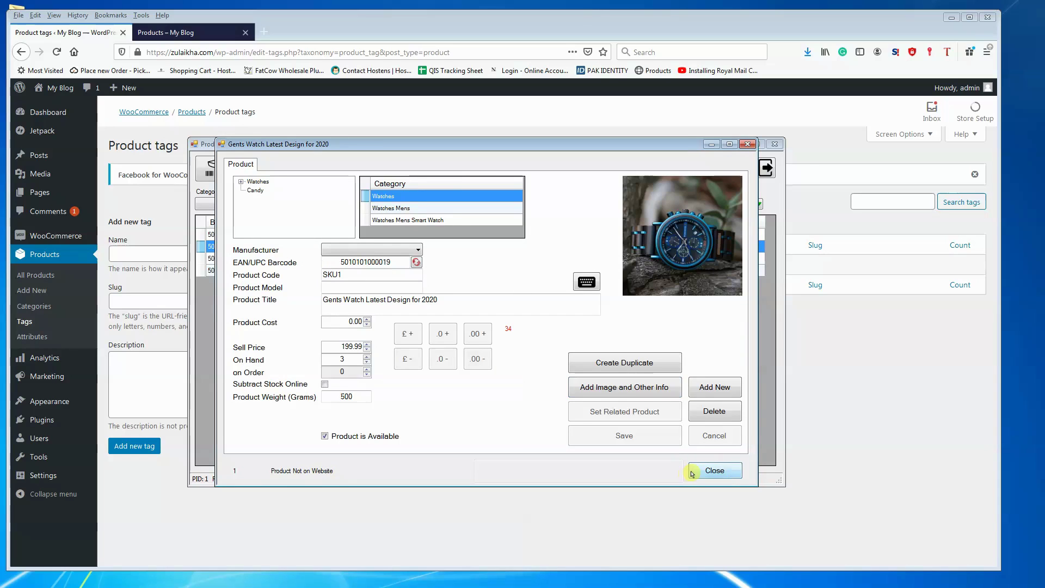
left_click(702, 471)
Step: Export all four listed products, from the candy to the kiddies watch, to a CSV file and put the product list away
left_click(398, 235)
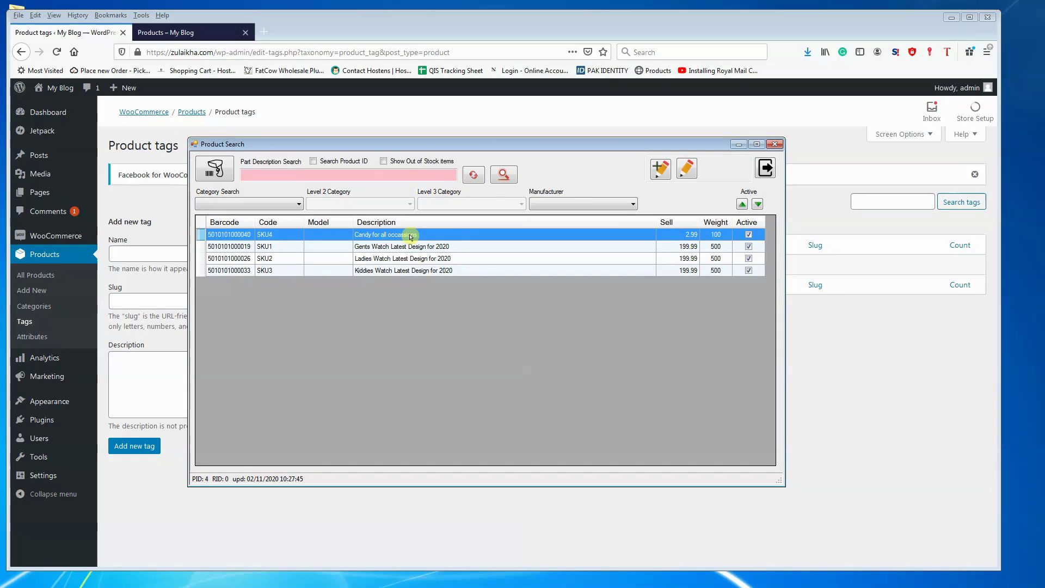
left_click_drag(411, 236, 415, 271)
right_click(418, 235)
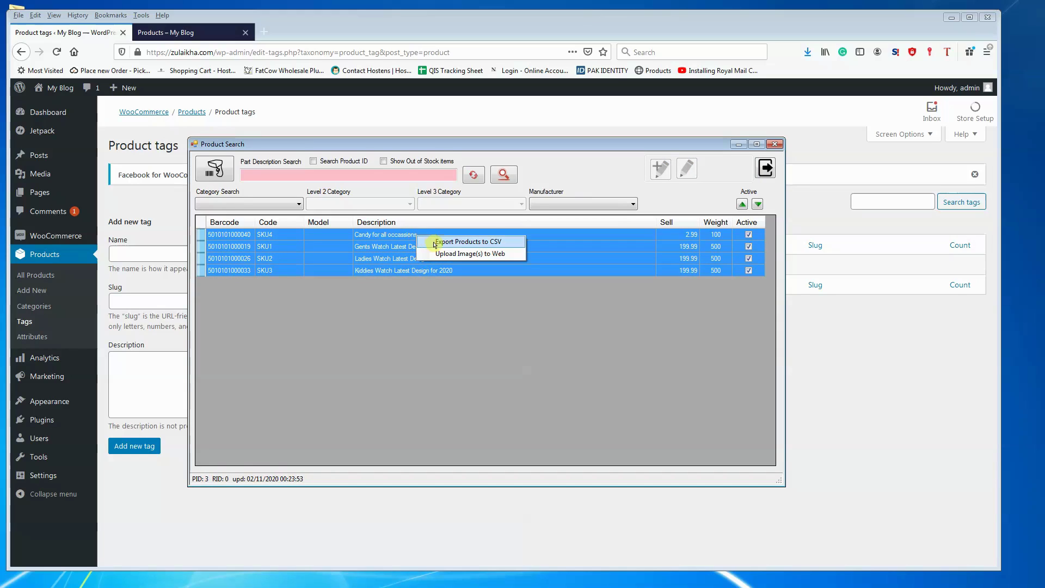
left_click(435, 243)
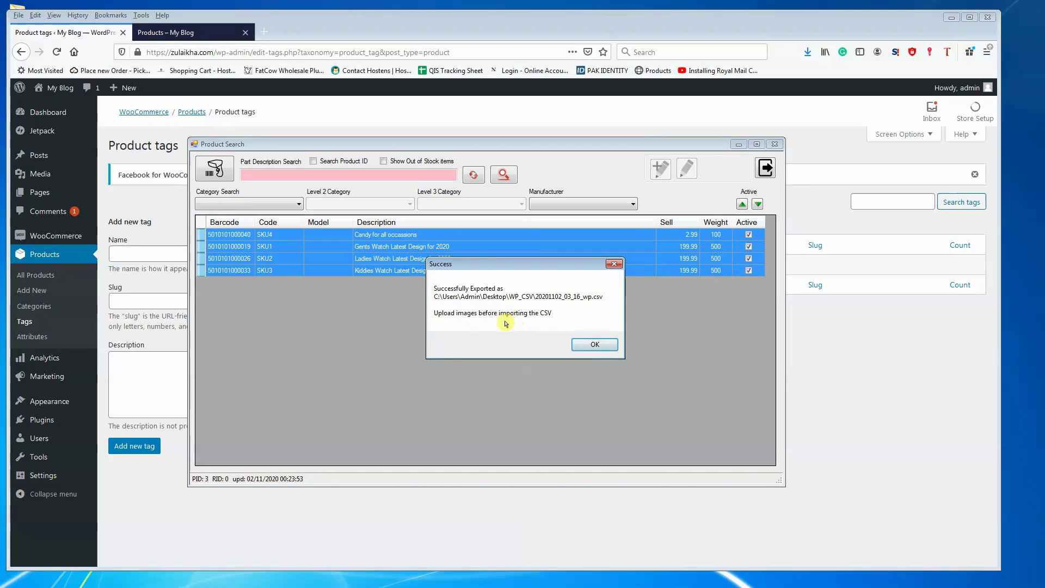
left_click(596, 345)
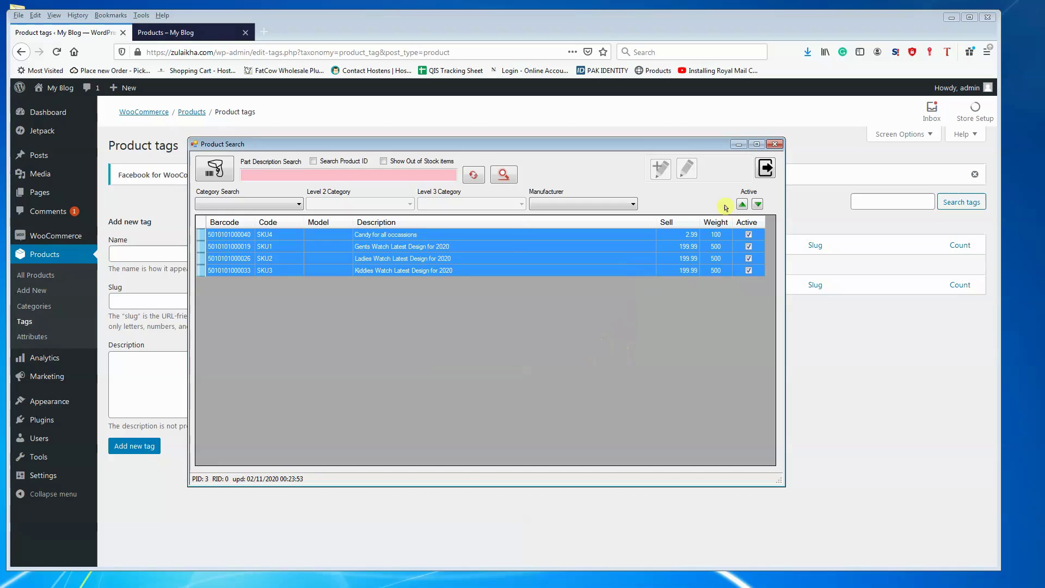
left_click(738, 146)
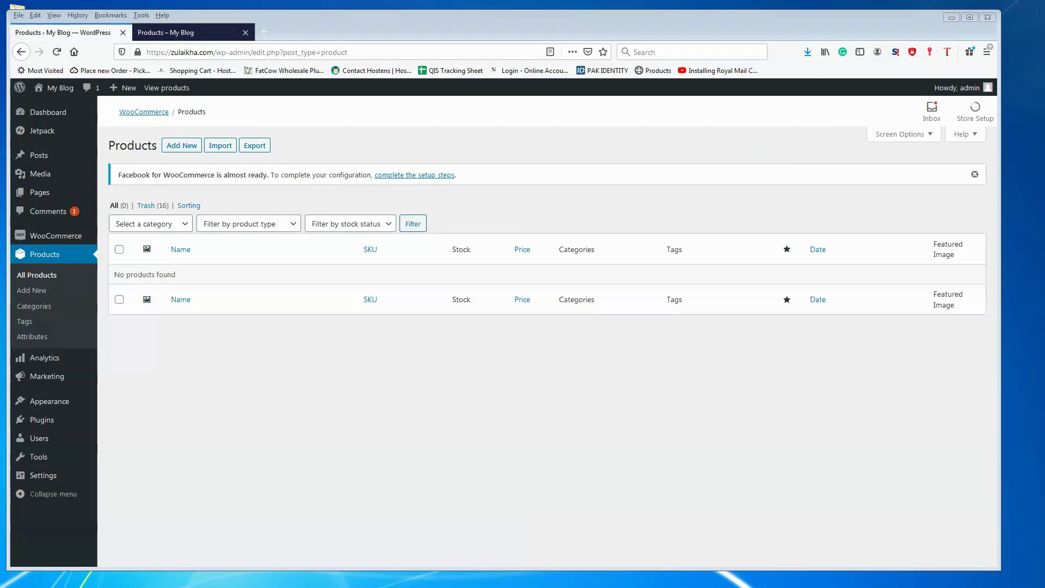
Step: Switch to FileZilla and upload the 13 selected product images to /public_html/image on the web server
key("alt+Tab")
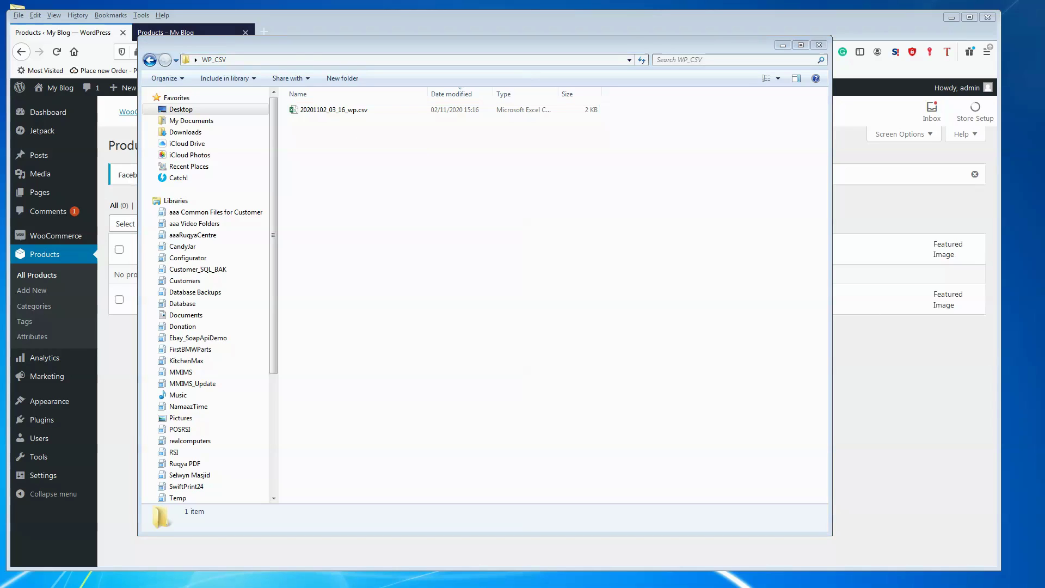
key("alt+Tab")
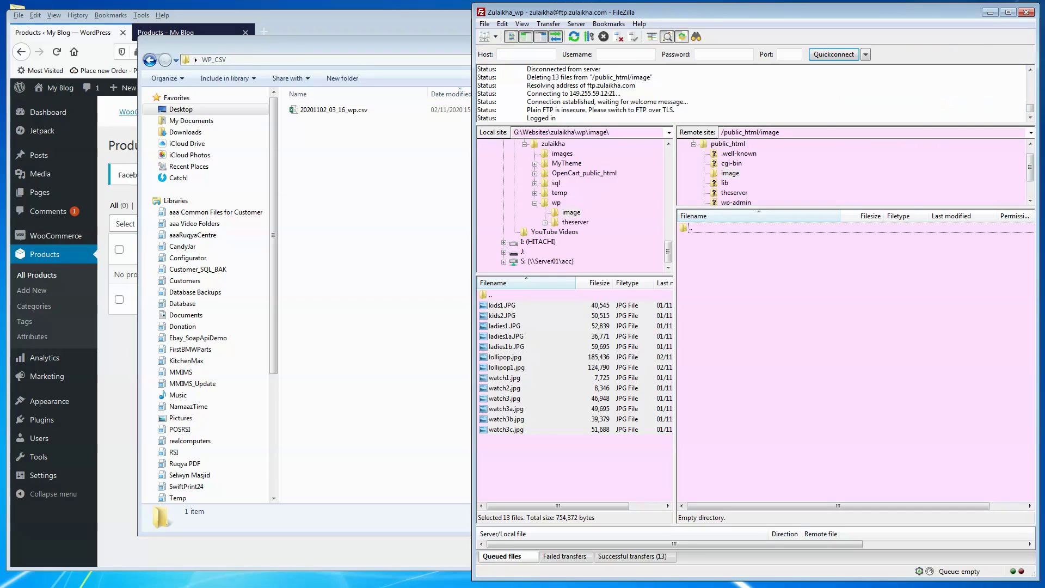
left_click_drag(612, 450, 724, 351)
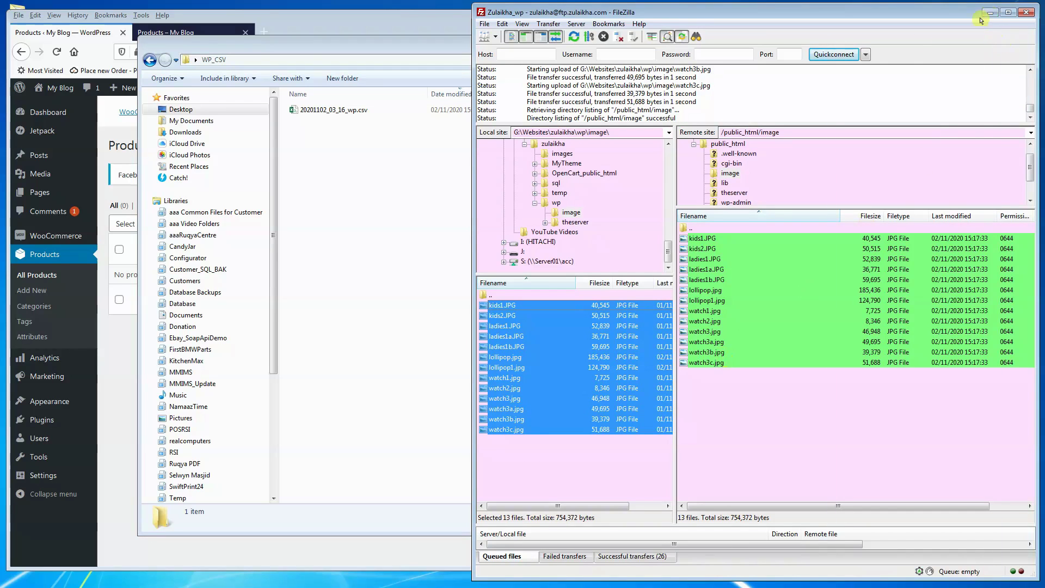
left_click(990, 12)
key("Escape")
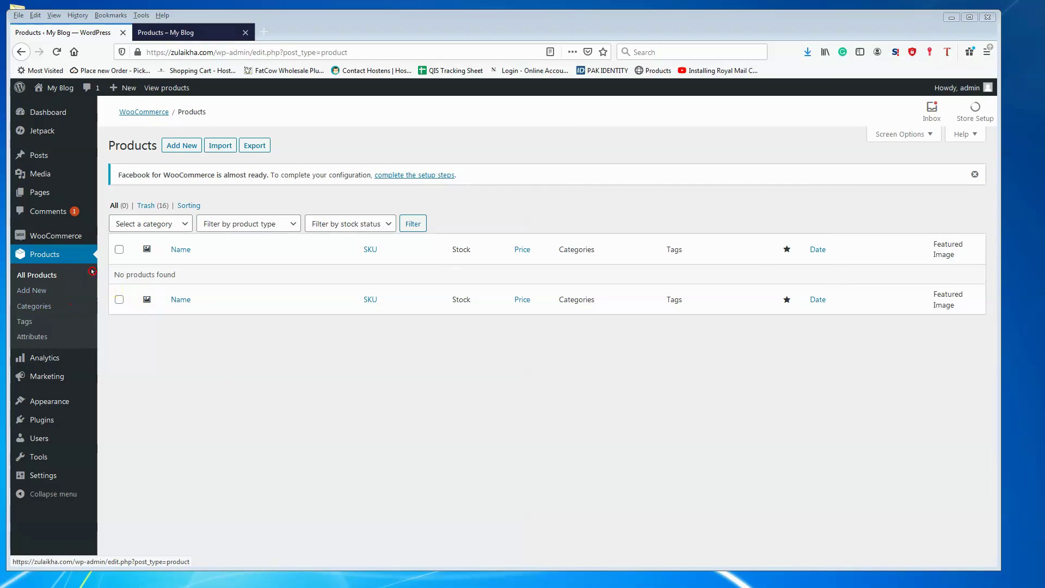
Step: Start a WooCommerce product import and upload 20201102_03_16_wp.csv from the WP_CSV folder, leaving updating of existing products off
left_click(213, 147)
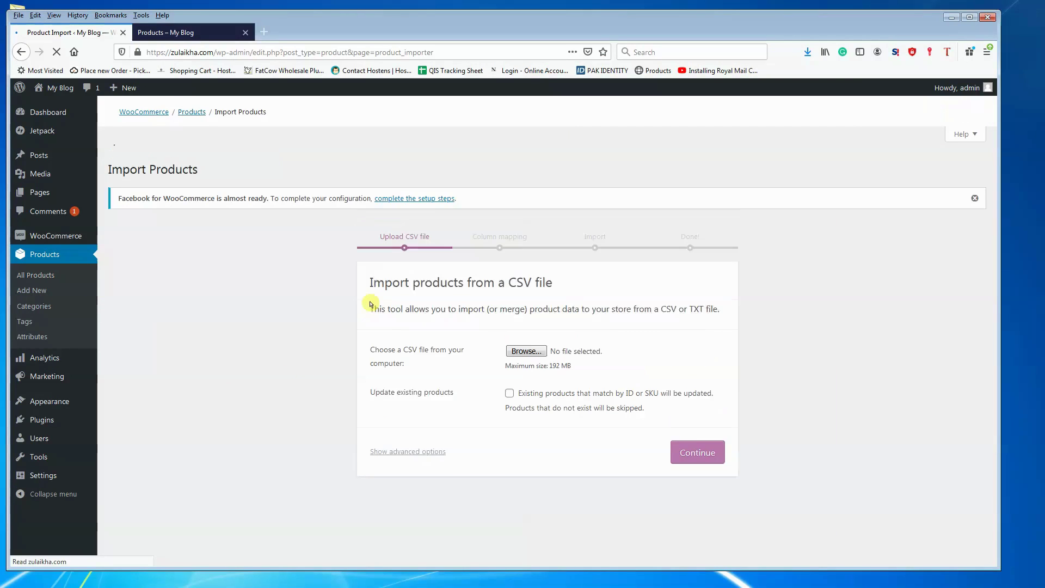
left_click(527, 329)
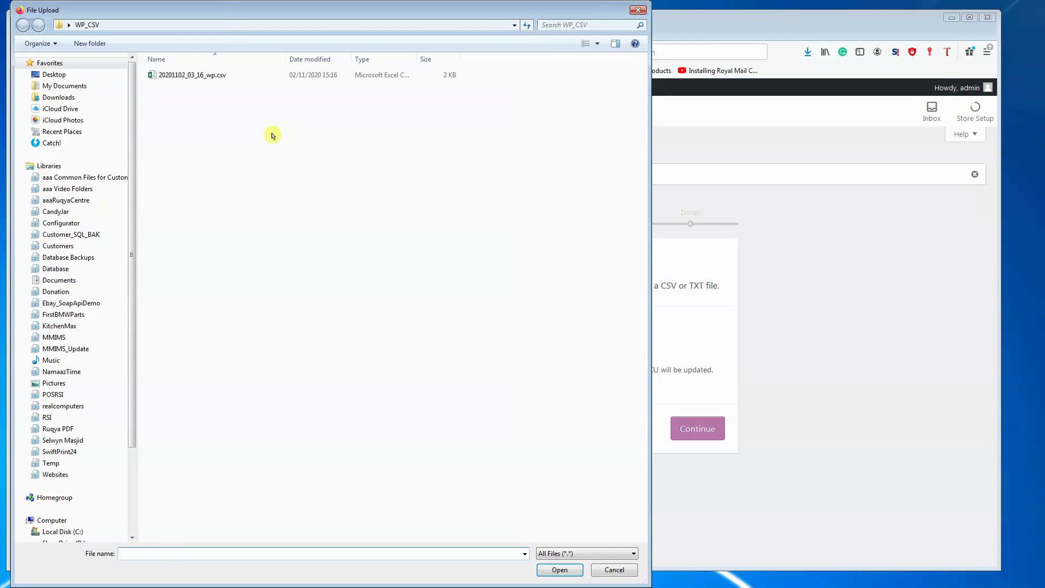
left_click(185, 76)
left_click(558, 569)
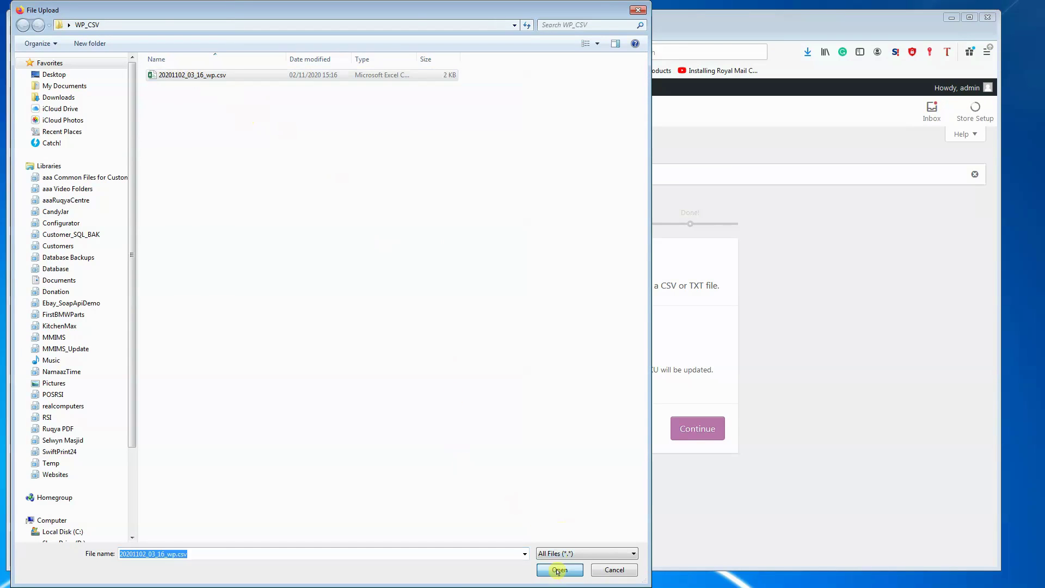
left_click(693, 430)
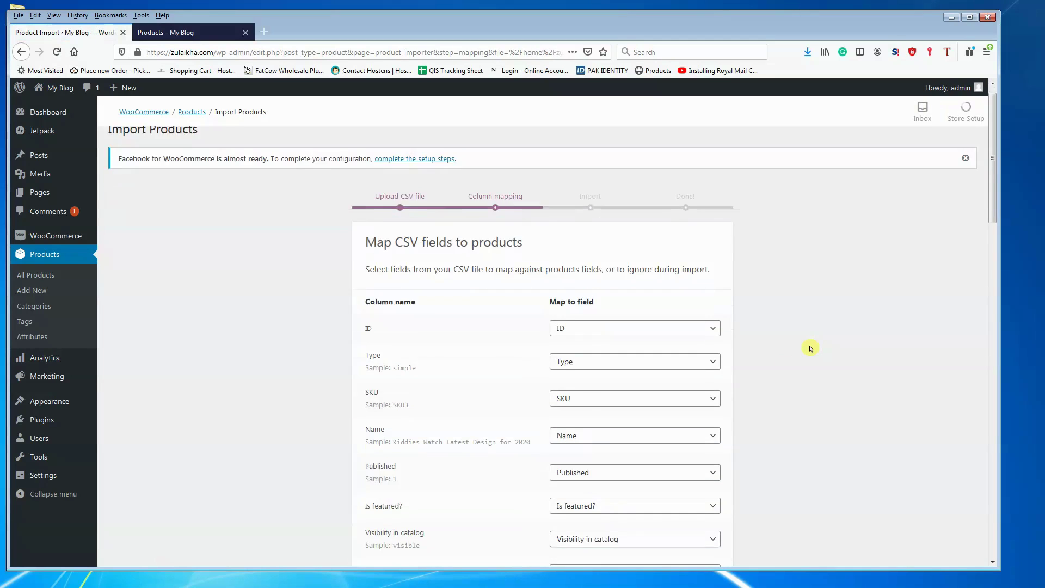
Step: Go through the CSV column mapping and run the importer with the suggested field assignments
scroll(811, 348, "down", 8)
scroll(811, 348, "down", 13)
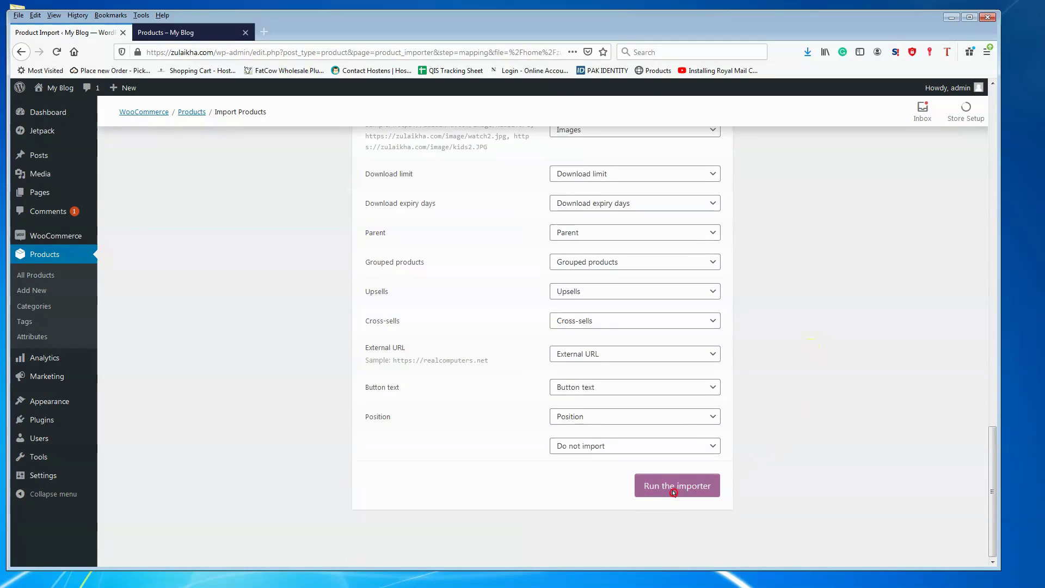
left_click(675, 491)
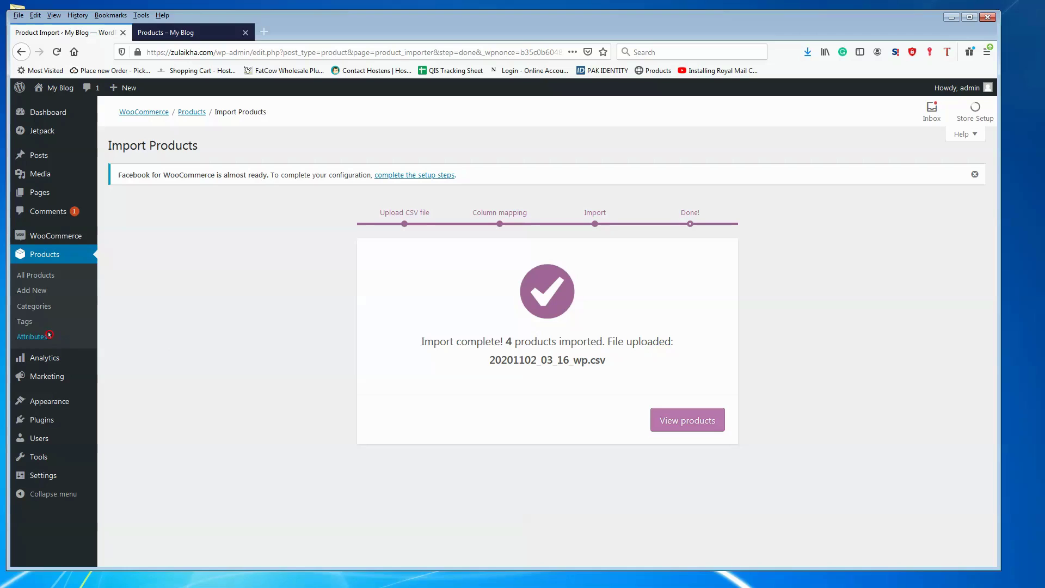
Step: Check the store's product categories and product tags
left_click(25, 307)
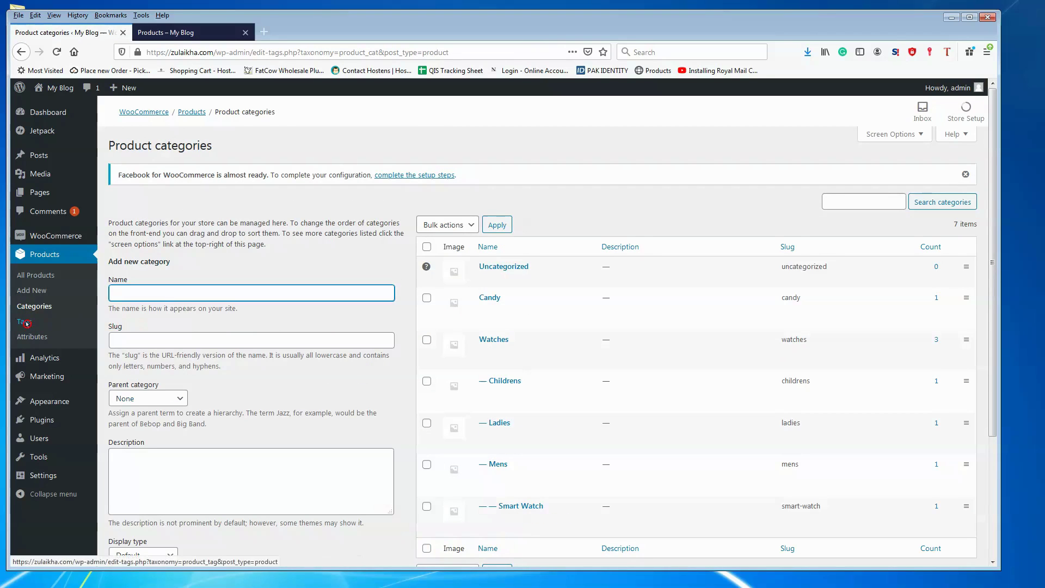
left_click(25, 322)
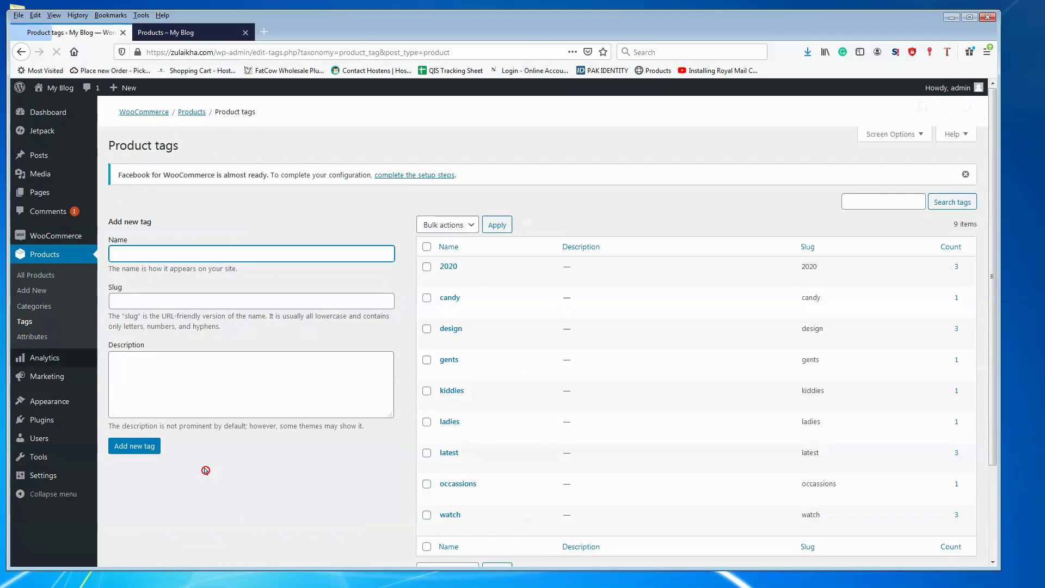
Step: Reload the storefront's shop page, look over the product listing and view the Candy for all occassions product page
left_click(166, 35)
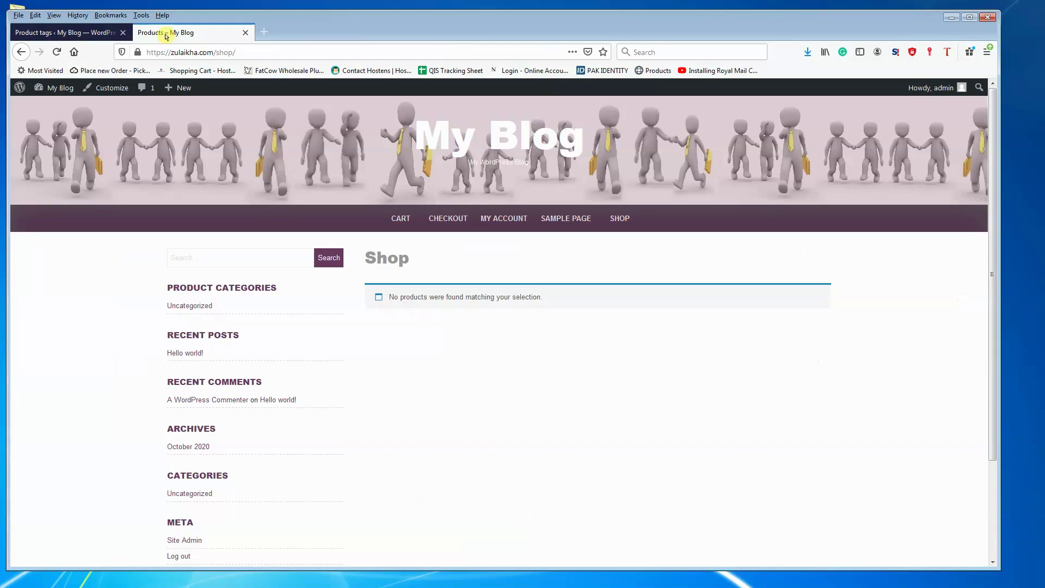
left_click(57, 52)
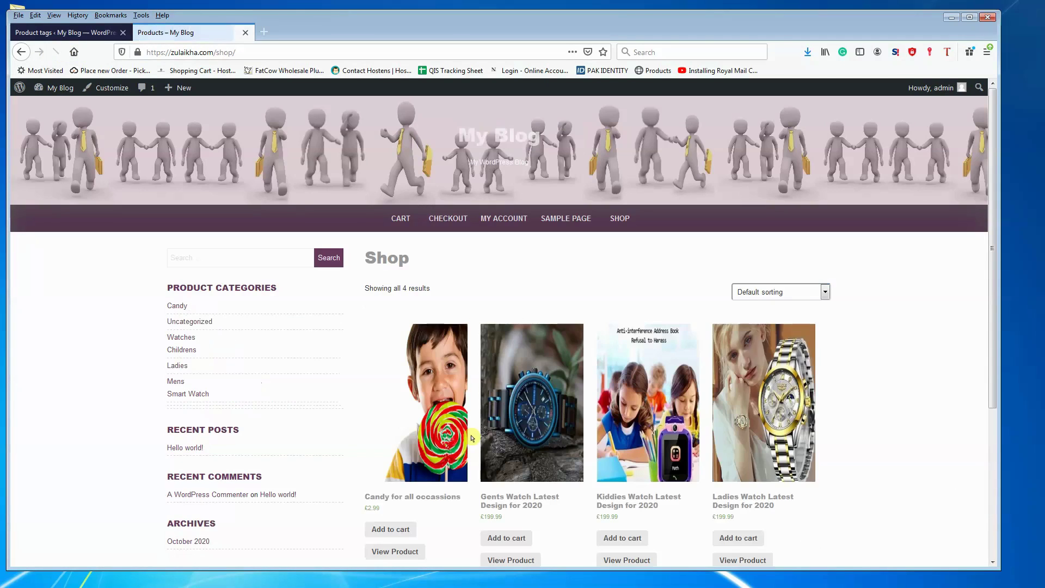
scroll(860, 424, "down", 2)
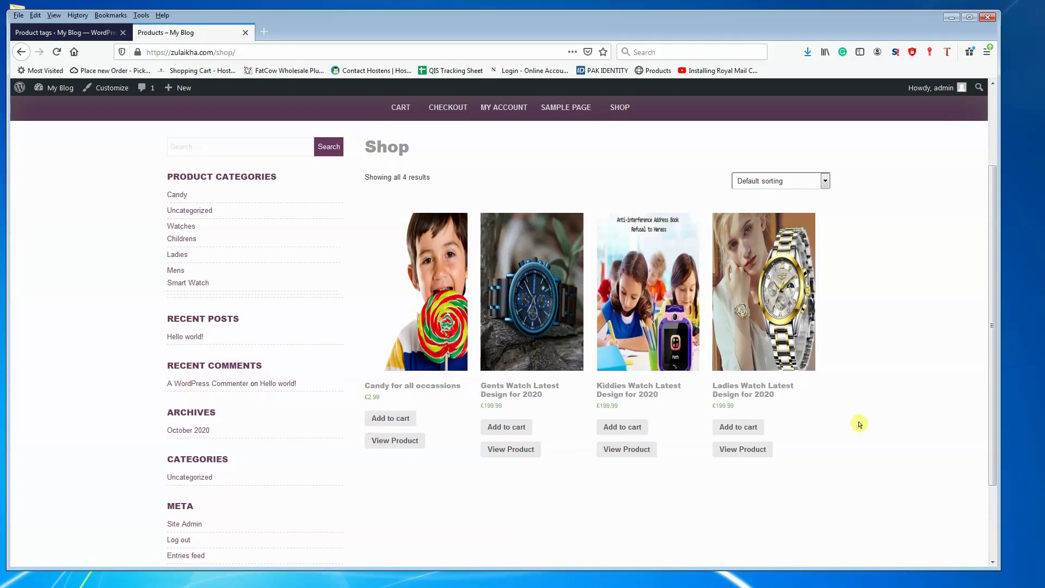
left_click(425, 305)
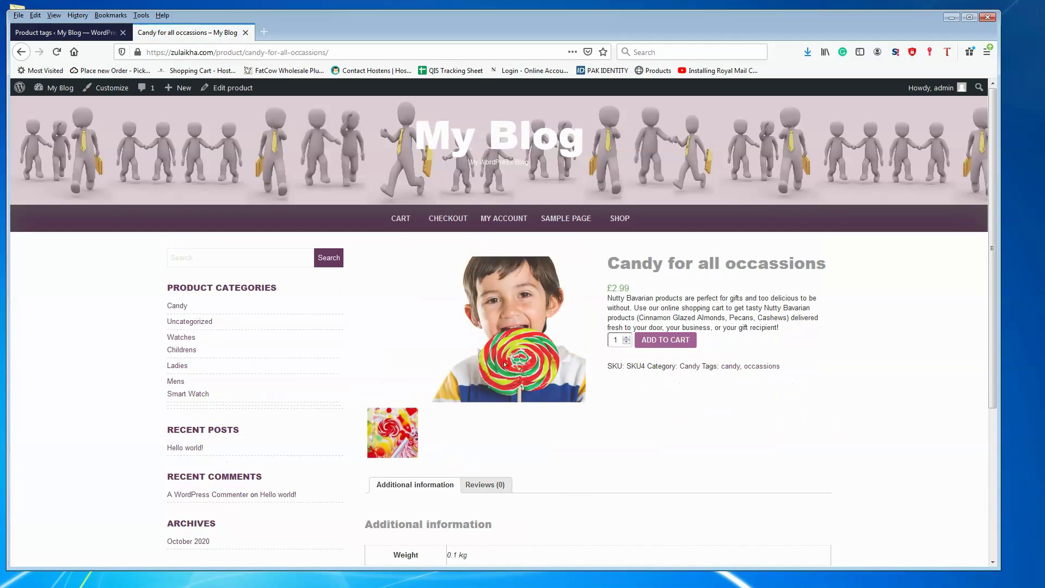
Step: Browse the Smart Watch category to the Gents Watch Latest Design for 2020, view its wristband close-up image and return to the product page
left_click(200, 394)
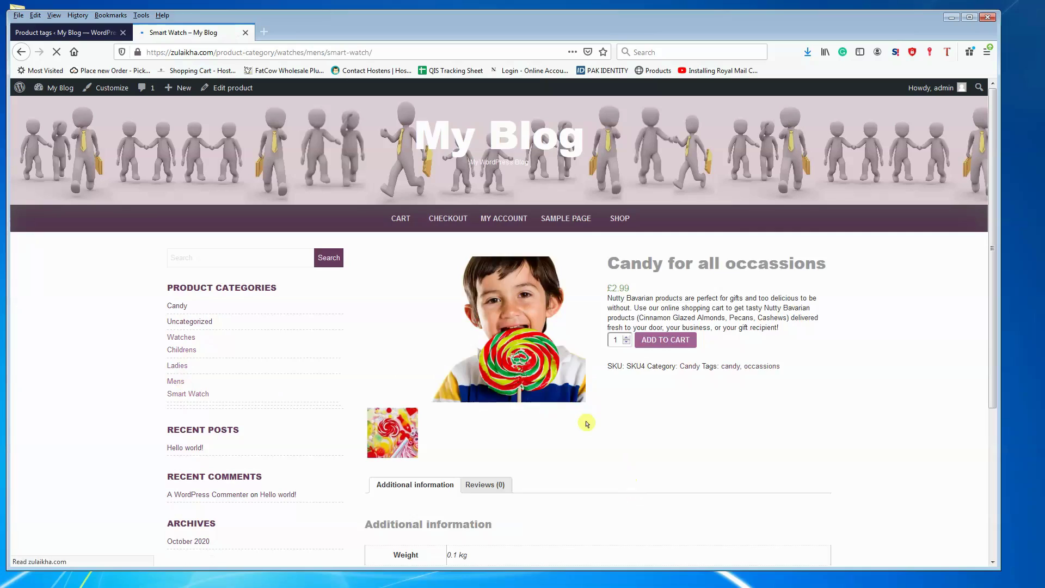
scroll(581, 422, "down", 3)
left_click(415, 234)
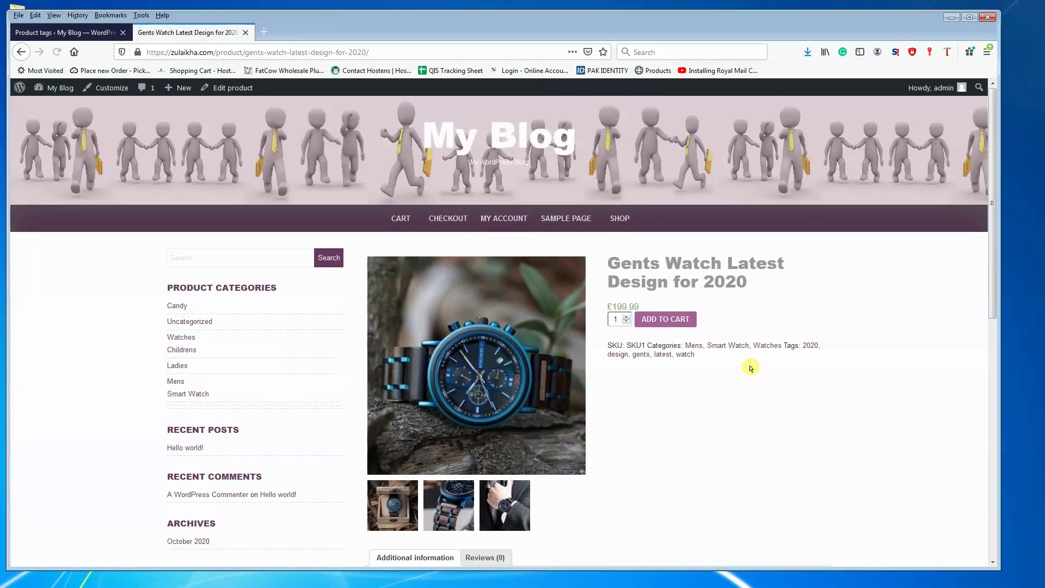
scroll(750, 368, "down", 2)
left_click(453, 403)
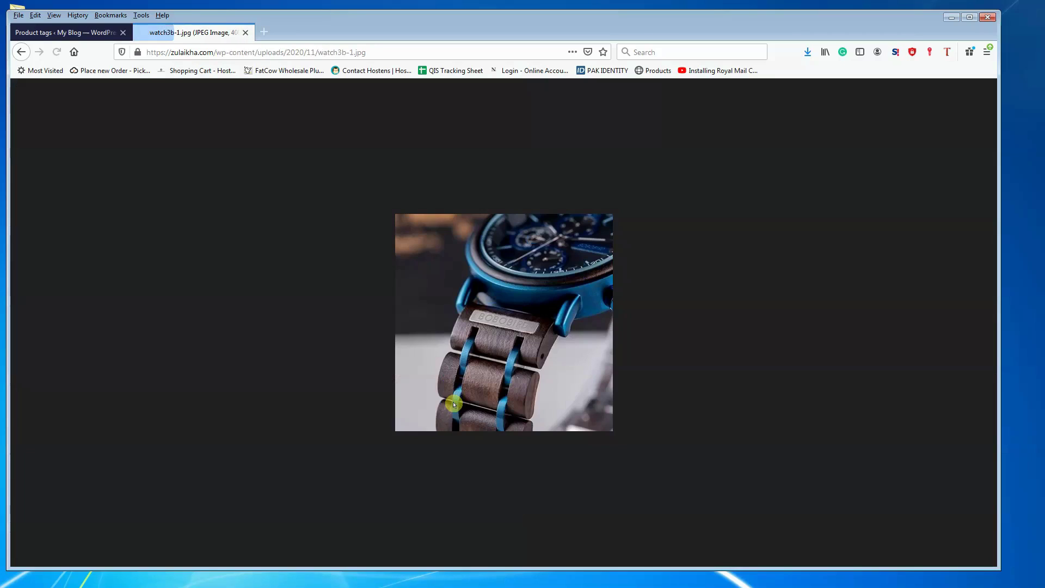
left_click(22, 52)
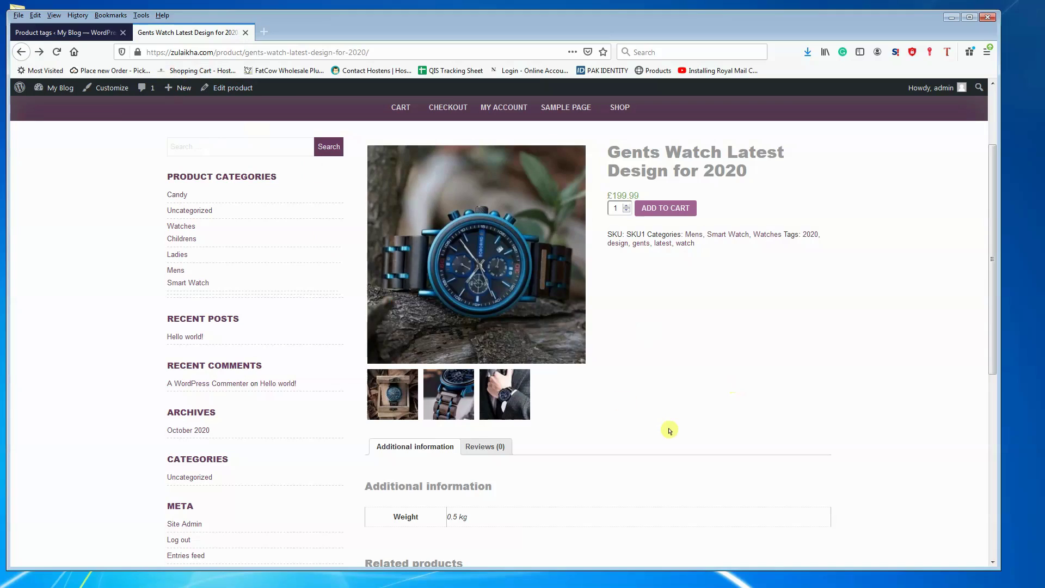